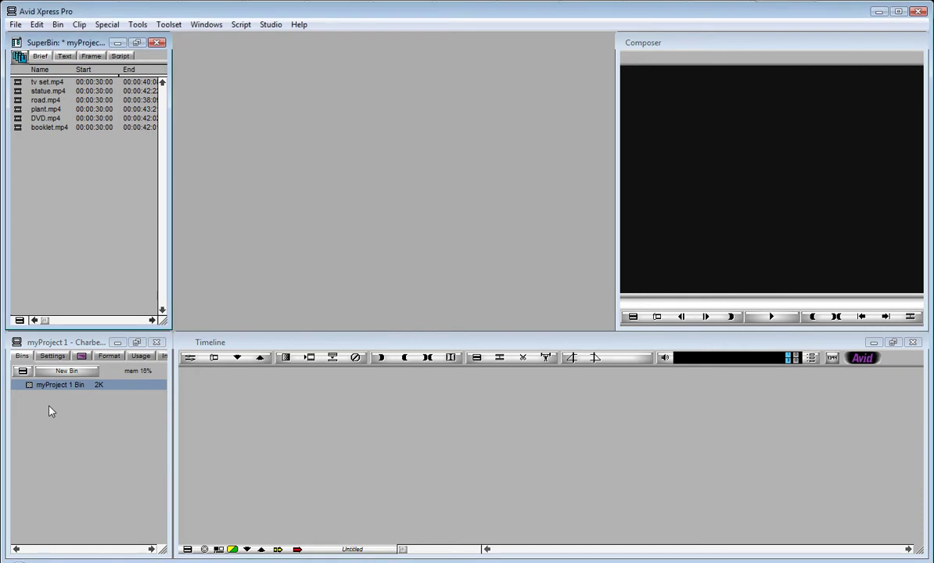
Create a second bin in the project and rename the original bin as short movies
{"action": "left_click", "coordinate": [56, 25]}
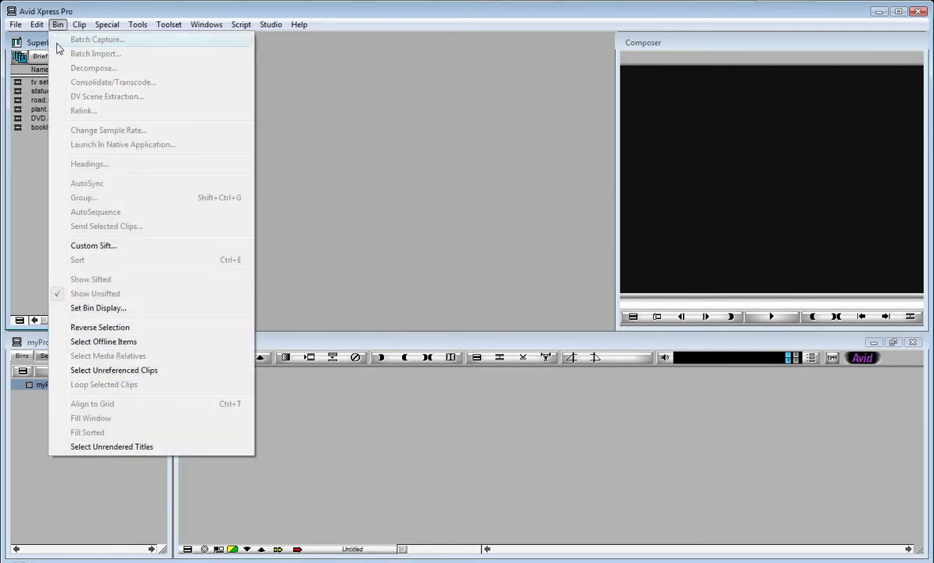
{"action": "left_click", "coordinate": [27, 418]}
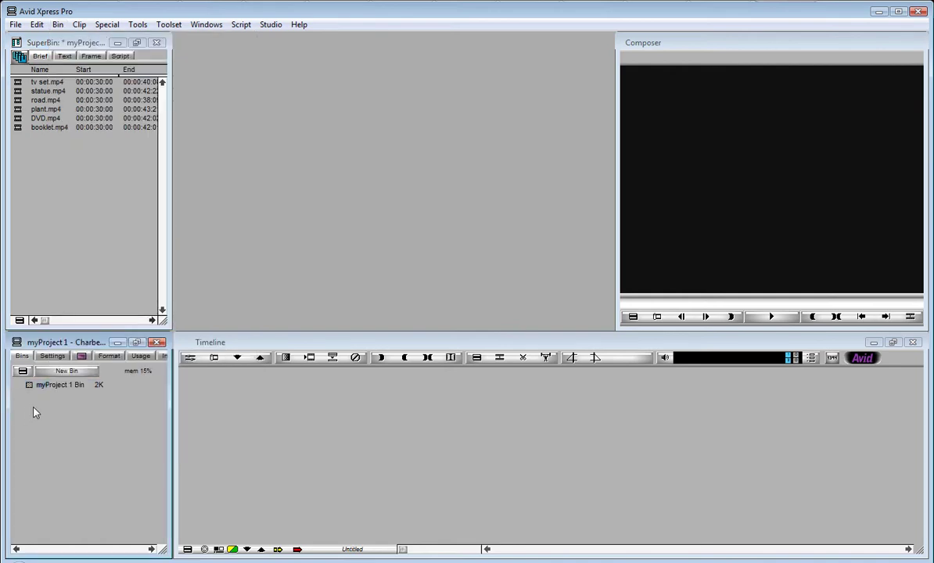
{"action": "left_click", "coordinate": [64, 372]}
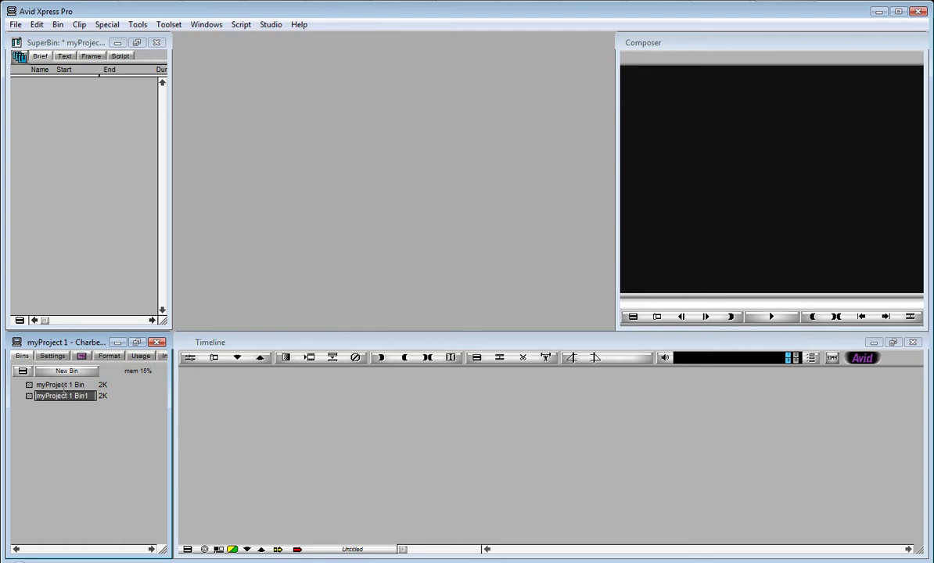
{"action": "left_click", "coordinate": [53, 384]}
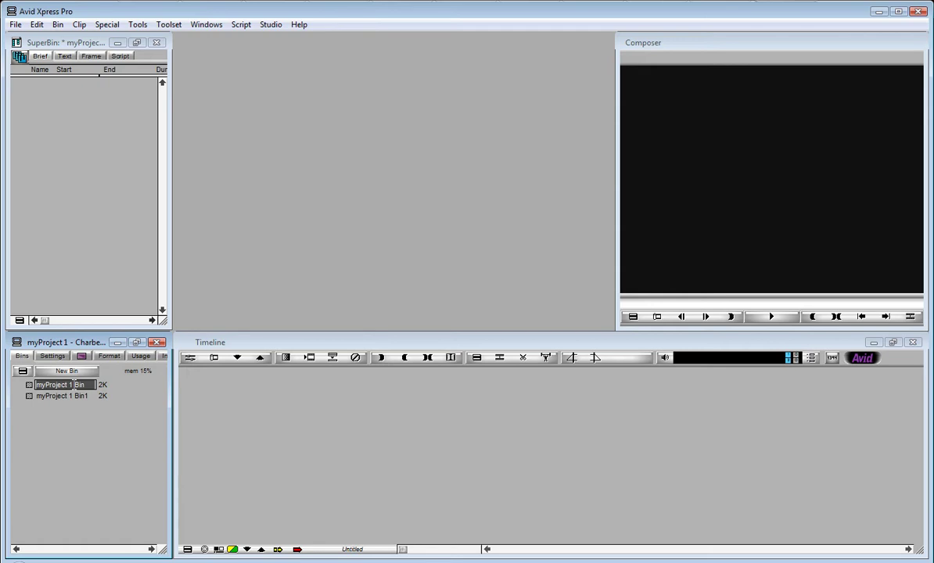
{"action": "type", "text": "short movies"}
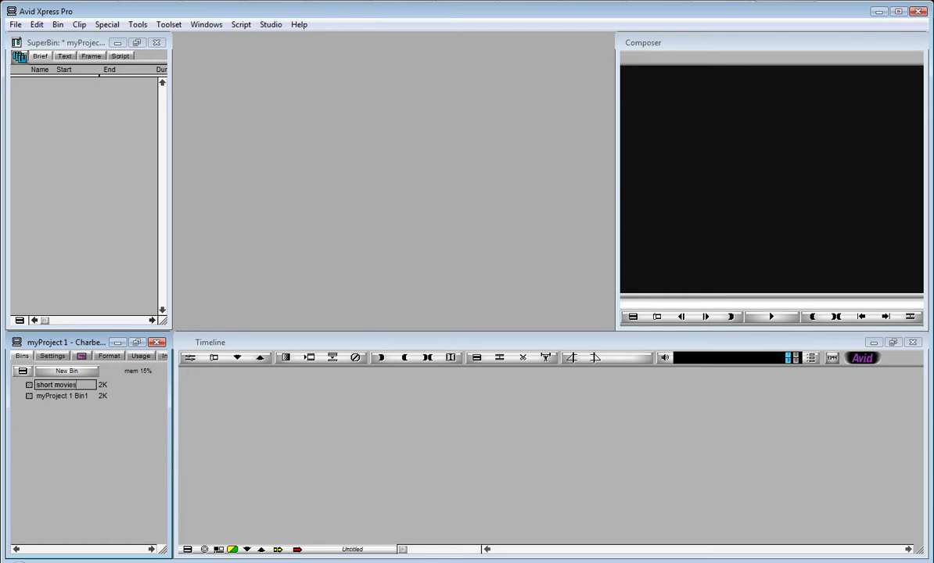
{"action": "key", "text": "Return"}
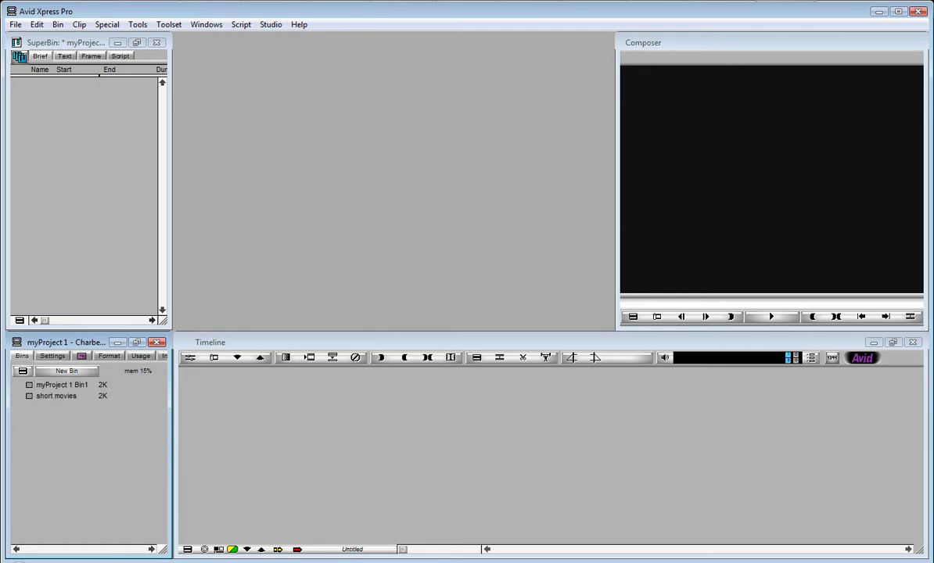
Rename the newly created bin as night shots
{"action": "left_click", "coordinate": [56, 385]}
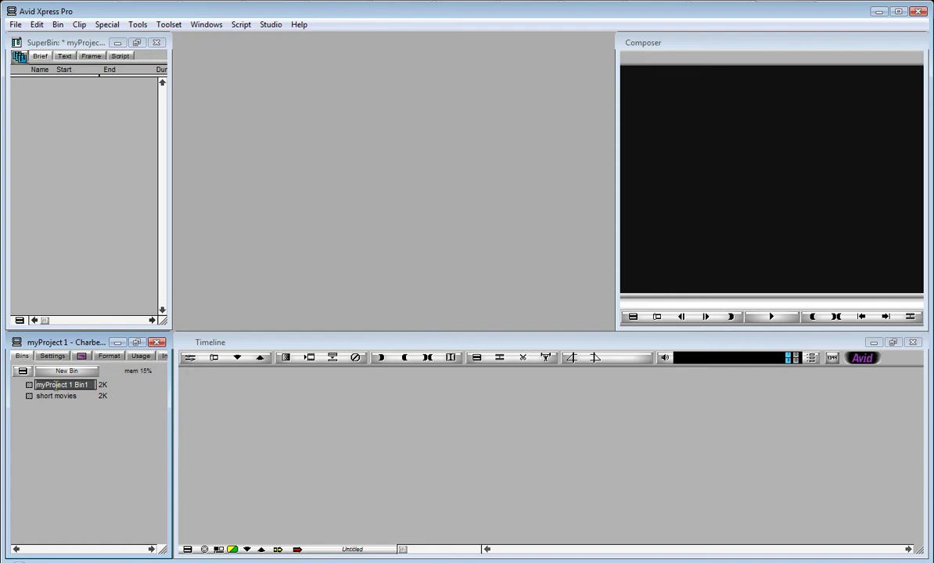
{"action": "type", "text": "night shots"}
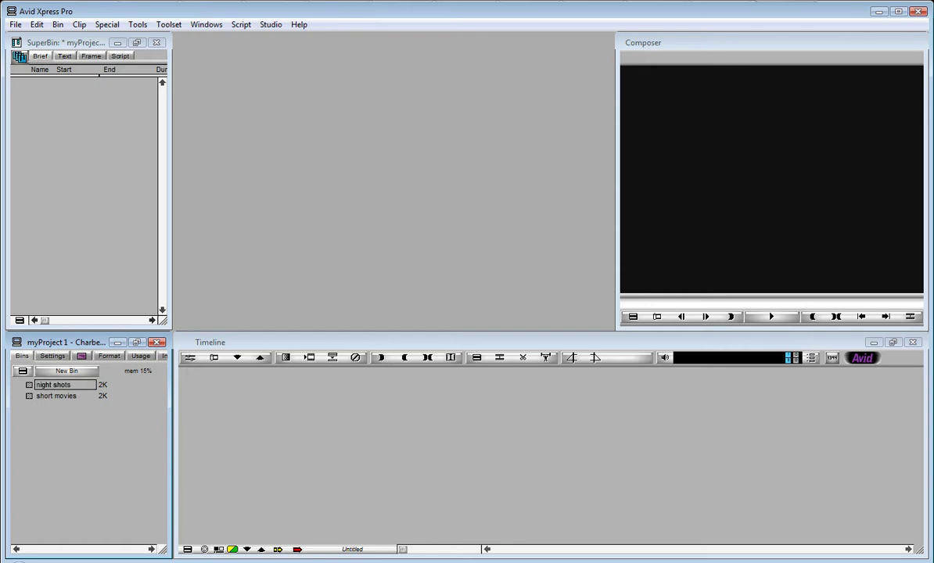
{"action": "key", "text": "Return"}
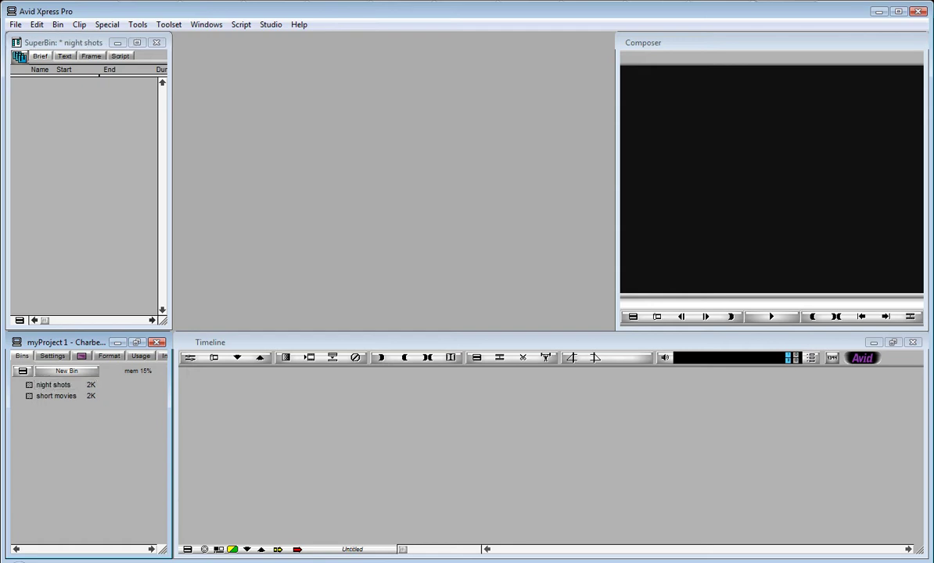
Open the short movies bin in its own window, close that window, and display its clips in the SuperBin
{"action": "double_click", "coordinate": [40, 395]}
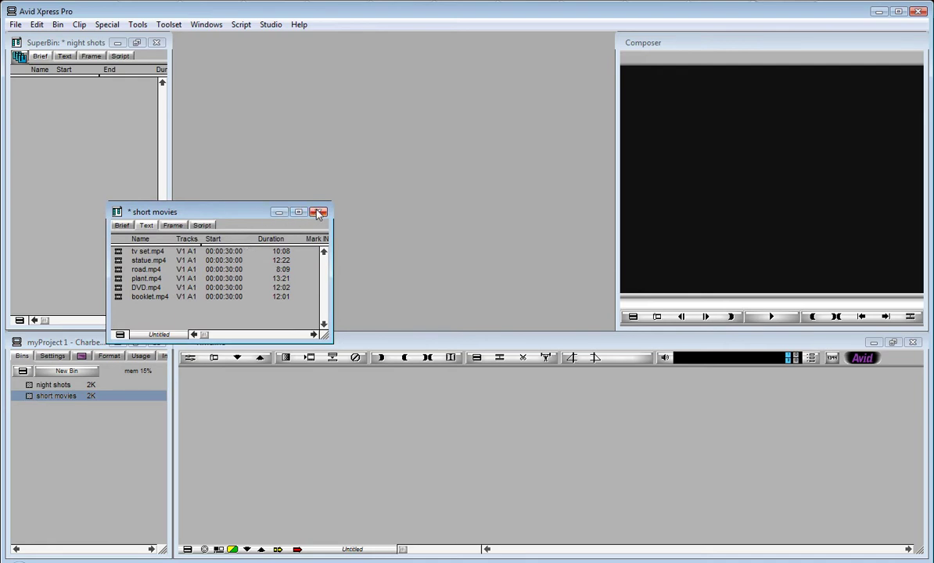
{"action": "left_click", "coordinate": [319, 212]}
{"action": "left_click", "coordinate": [29, 397]}
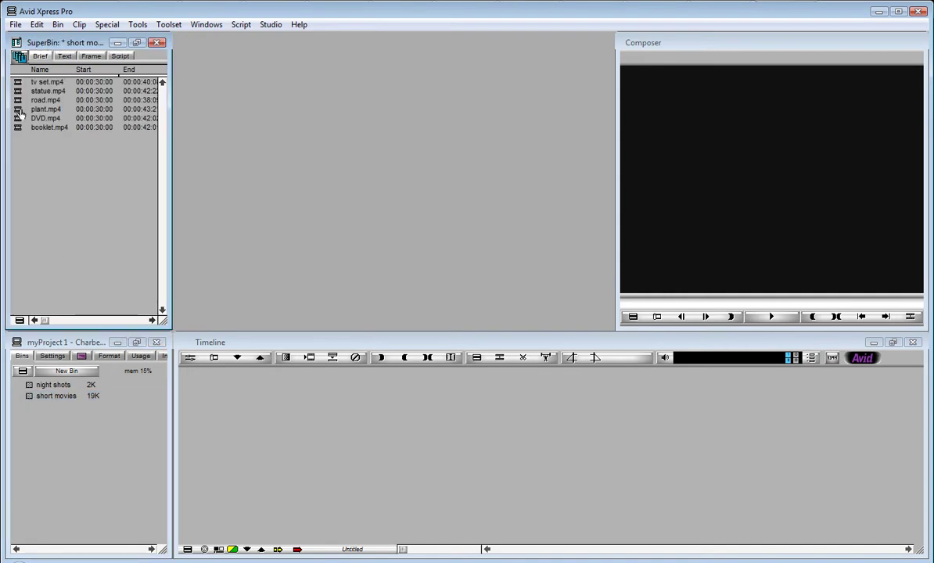
Import the ocean1 clip from the 3DQUAKERS_External (G:) drive into the night shots bin and select it
{"action": "left_click", "coordinate": [29, 385]}
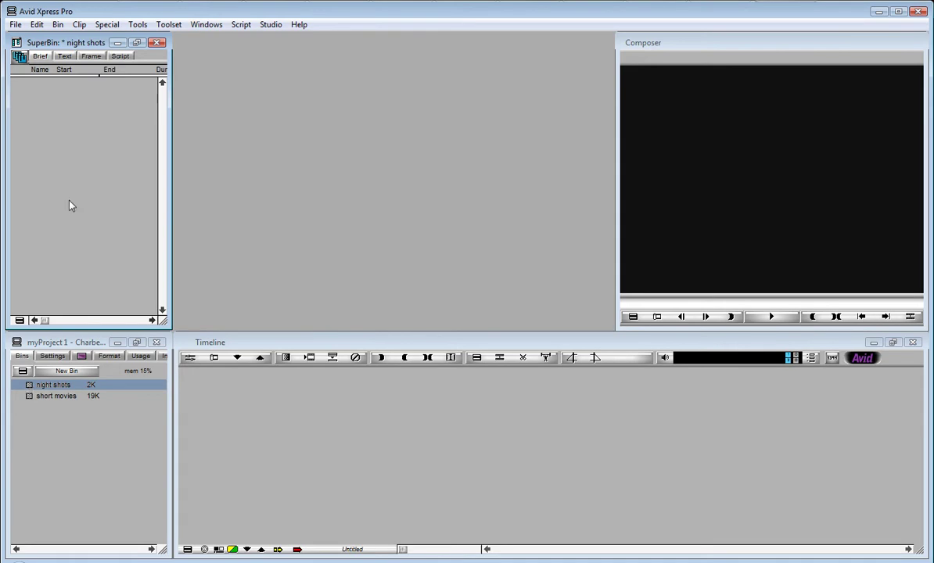
{"action": "right_click", "coordinate": [67, 112]}
{"action": "left_click", "coordinate": [147, 208]}
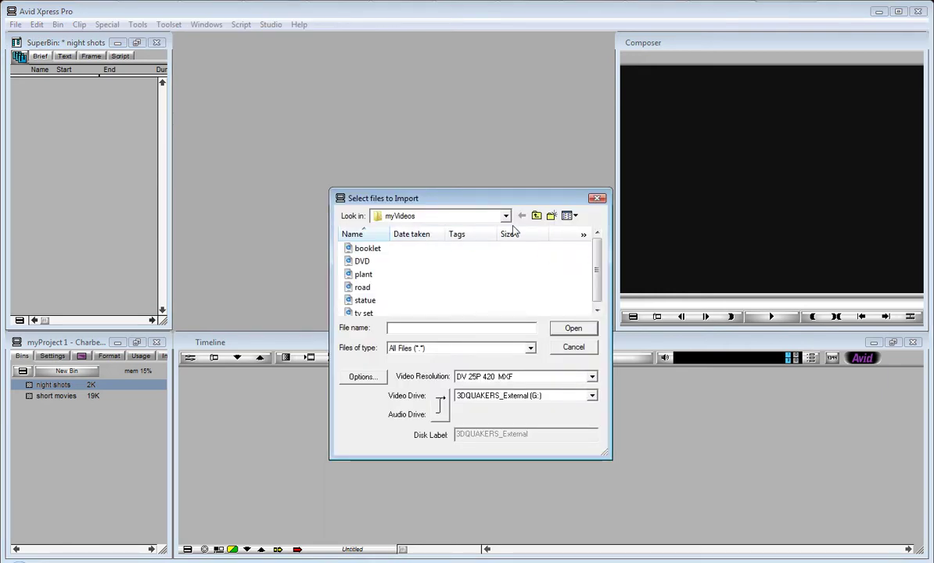
{"action": "left_click", "coordinate": [537, 216]}
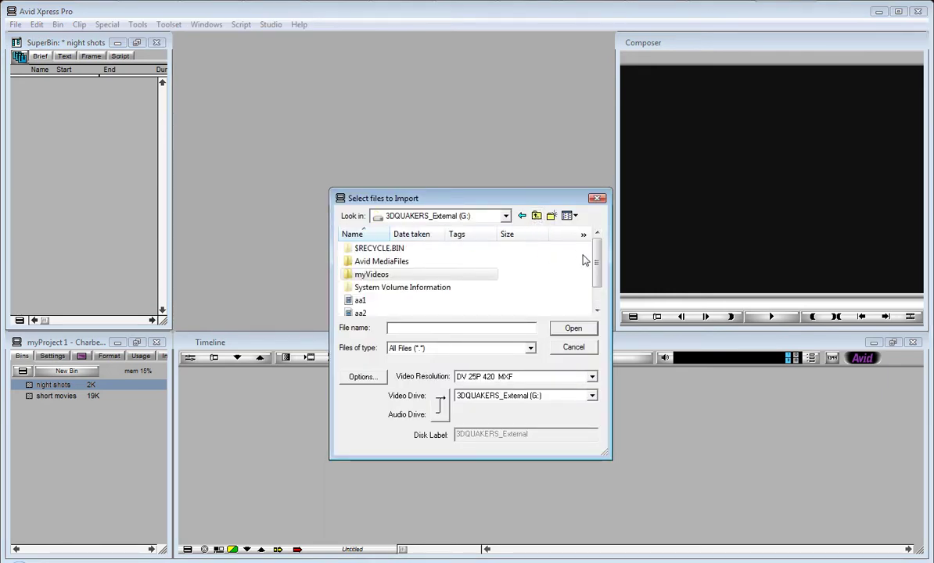
{"action": "scroll", "coordinate": [579, 273], "scroll_direction": "down", "scroll_amount": 1}
{"action": "left_click", "coordinate": [363, 309]}
{"action": "left_click", "coordinate": [565, 329]}
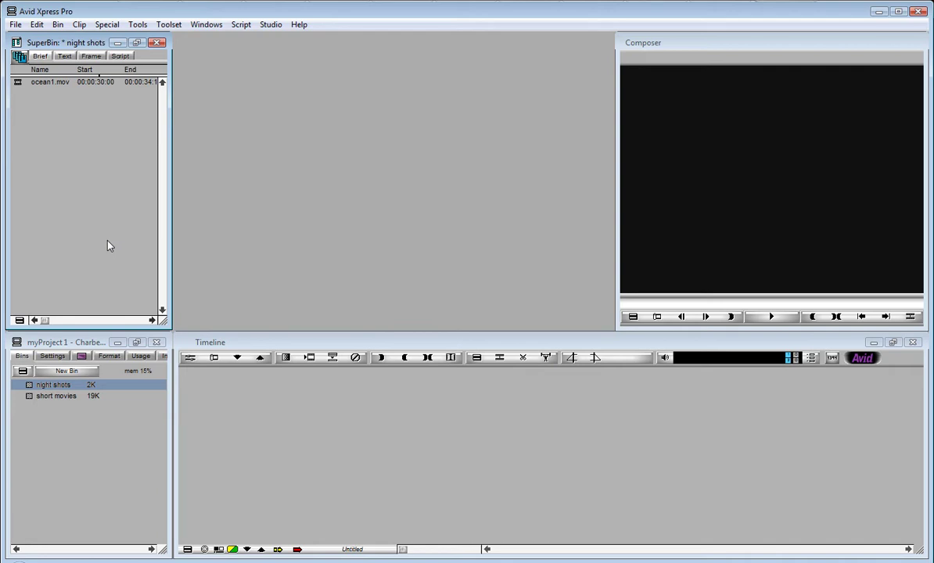
{"action": "left_click", "coordinate": [18, 84]}
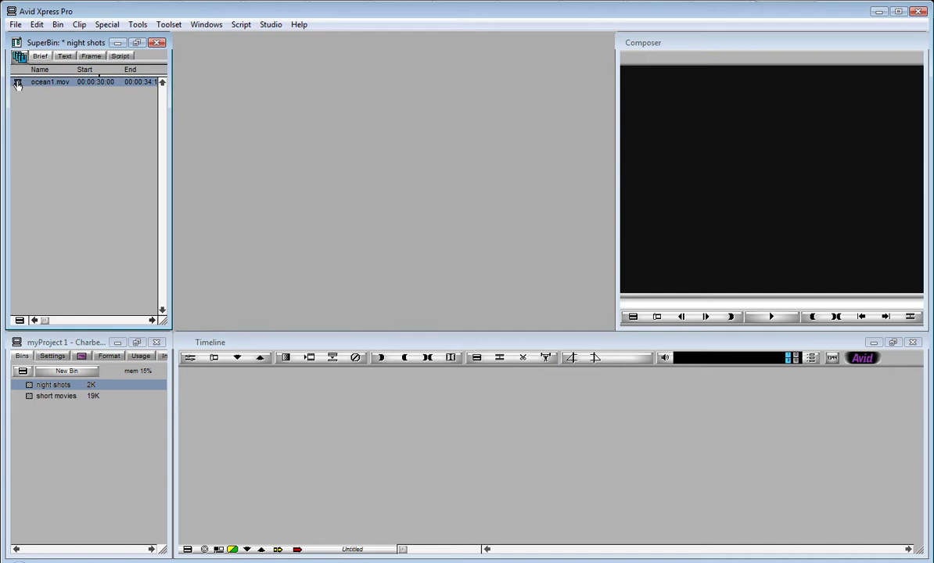
Open tv set.mp4 from the short movies bin in a source monitor, and enlarge the monitor beside the bin
{"action": "double_click", "coordinate": [29, 397]}
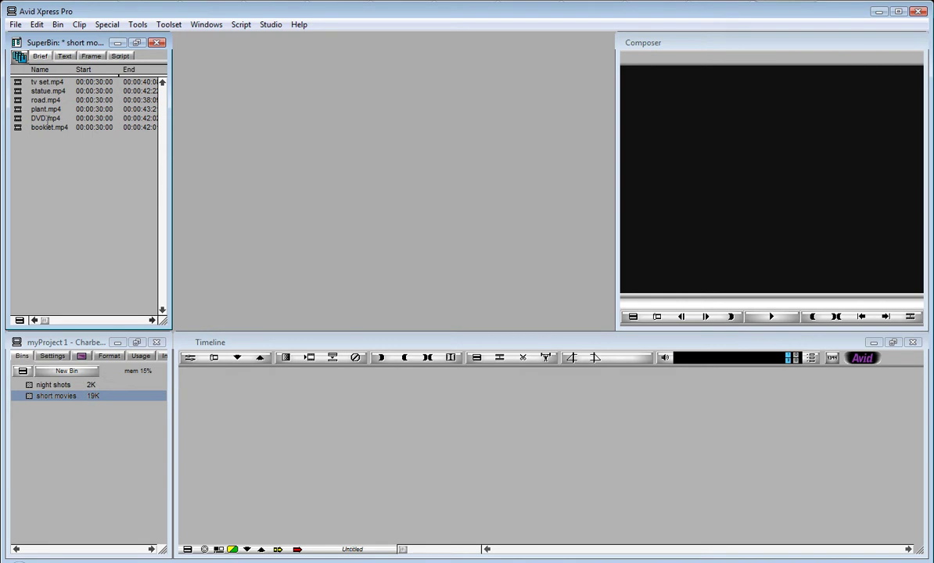
{"action": "left_click", "coordinate": [17, 83]}
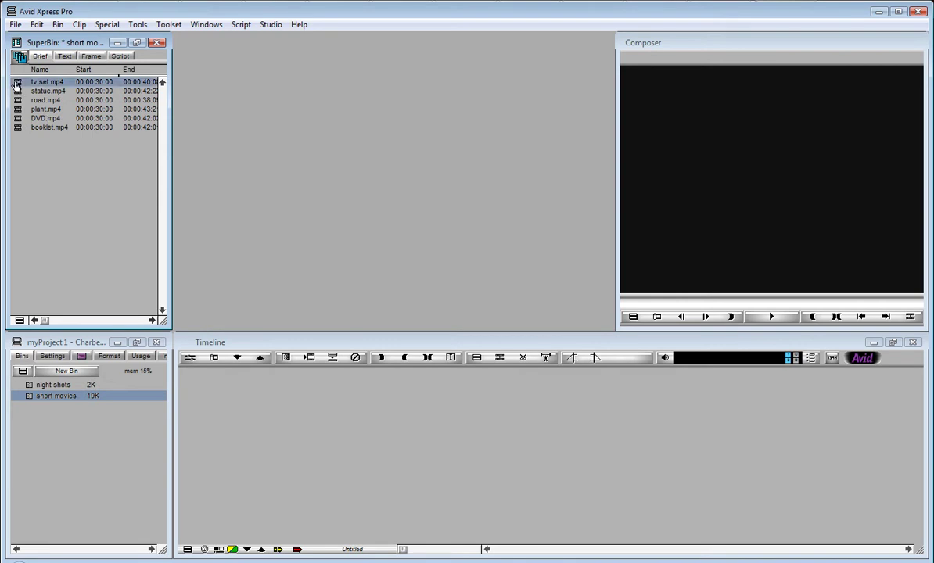
{"action": "double_click", "coordinate": [17, 83]}
{"action": "left_click_drag", "start_coordinate": [117, 142], "coordinate": [320, 73]}
{"action": "left_click_drag", "start_coordinate": [431, 256], "coordinate": [524, 328]}
{"action": "left_click_drag", "start_coordinate": [382, 69], "coordinate": [372, 62]}
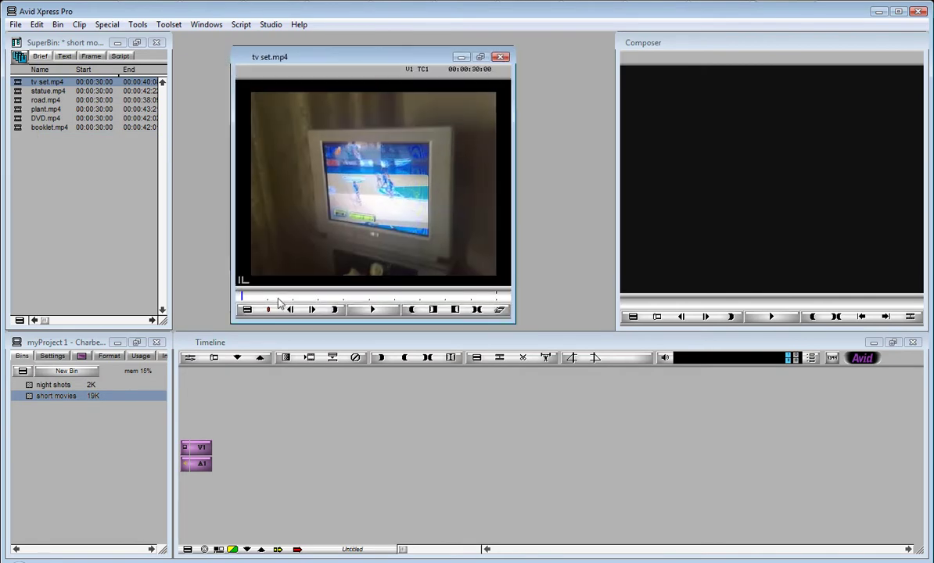
Scrub through tv set.mp4 and try to mark an IN point at 00:00:33:17
{"action": "left_click_drag", "start_coordinate": [237, 297], "coordinate": [190, 294]}
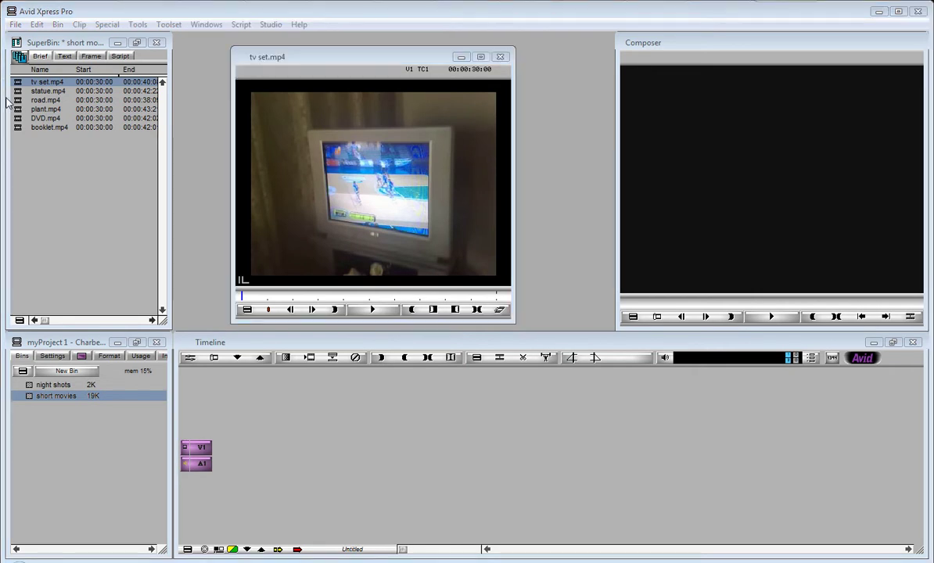
{"action": "mouse_move", "coordinate": [253, 304]}
{"action": "left_mouse_down"}
{"action": "mouse_move", "coordinate": [329, 294]}
{"action": "mouse_move", "coordinate": [241, 298]}
{"action": "mouse_move", "coordinate": [309, 307]}
{"action": "mouse_move", "coordinate": [300, 300]}
{"action": "mouse_move", "coordinate": [500, 301]}
{"action": "mouse_move", "coordinate": [373, 281]}
{"action": "mouse_move", "coordinate": [284, 295]}
{"action": "mouse_move", "coordinate": [234, 282]}
{"action": "mouse_move", "coordinate": [254, 296]}
{"action": "mouse_move", "coordinate": [293, 297]}
{"action": "mouse_move", "coordinate": [265, 305]}
{"action": "mouse_move", "coordinate": [381, 301]}
{"action": "mouse_move", "coordinate": [255, 299]}
{"action": "mouse_move", "coordinate": [313, 296]}
{"action": "mouse_move", "coordinate": [262, 293]}
{"action": "left_mouse_up"}
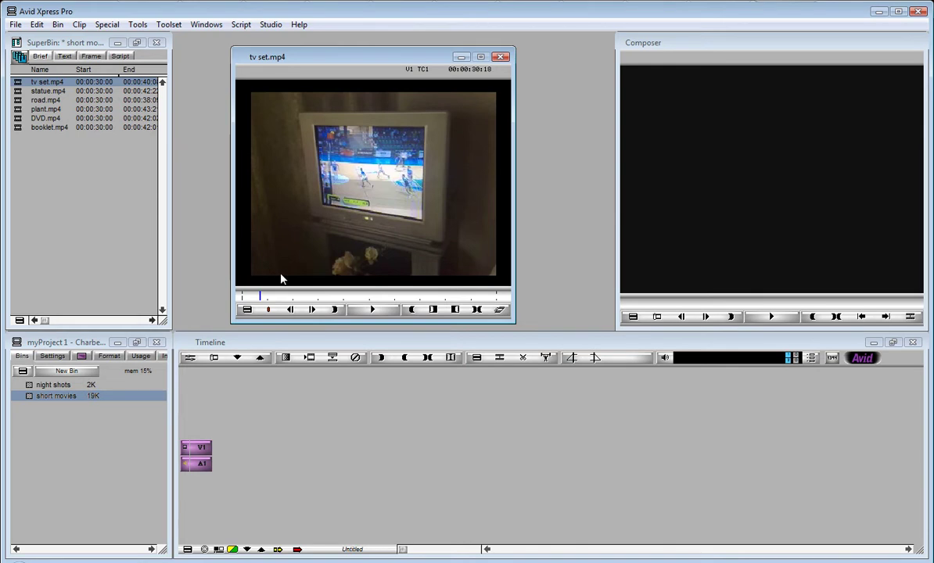
{"action": "left_click_drag", "start_coordinate": [263, 300], "coordinate": [337, 300]}
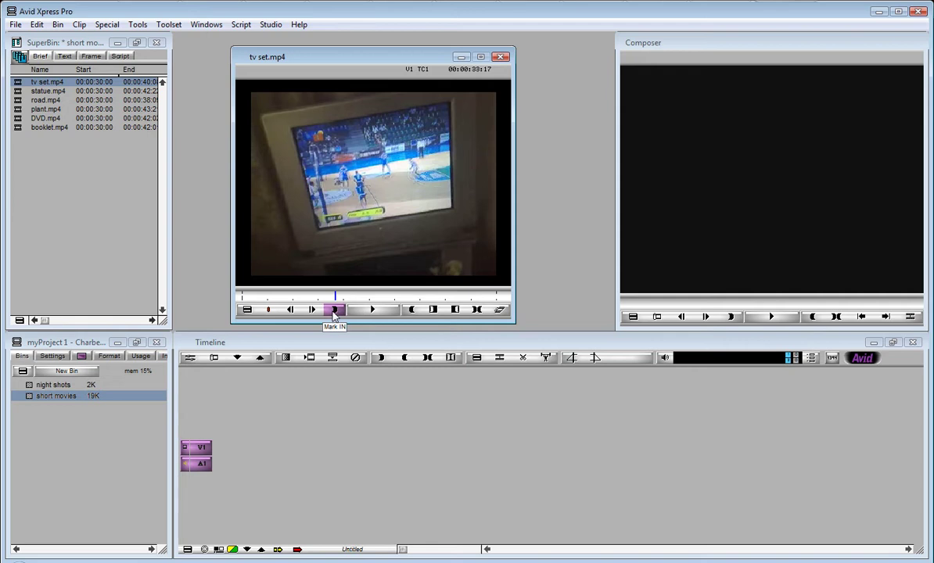
{"action": "left_click", "coordinate": [334, 310]}
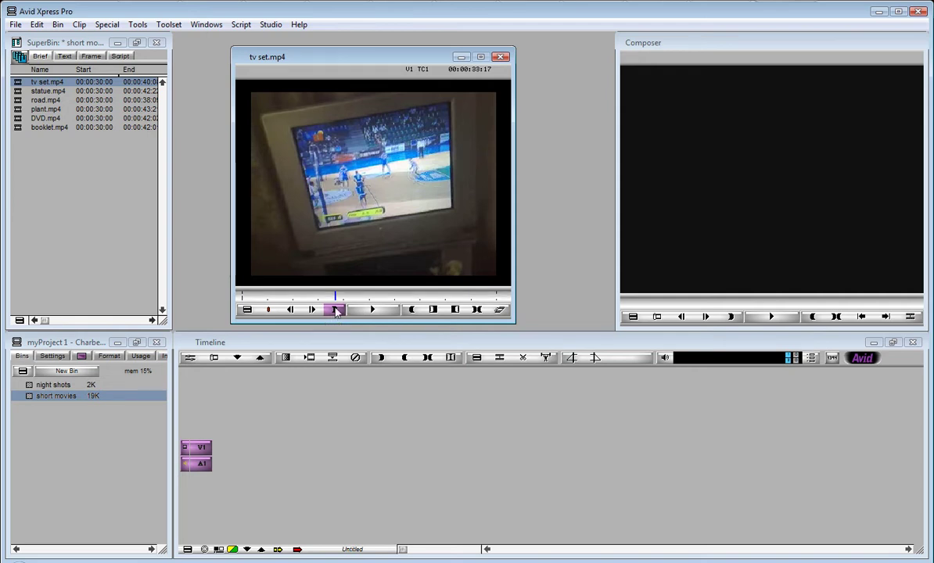
Mark an OUT point at 00:00:38:17 and an IN point at about 00:00:33:19 in tv set.mp4
{"action": "left_click_drag", "start_coordinate": [335, 295], "coordinate": [465, 304]}
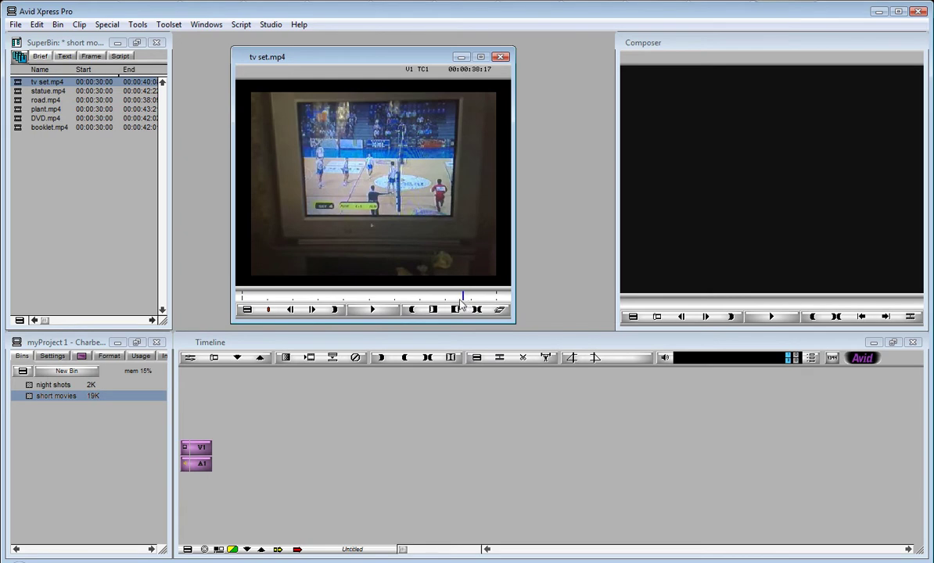
{"action": "left_click", "coordinate": [413, 311]}
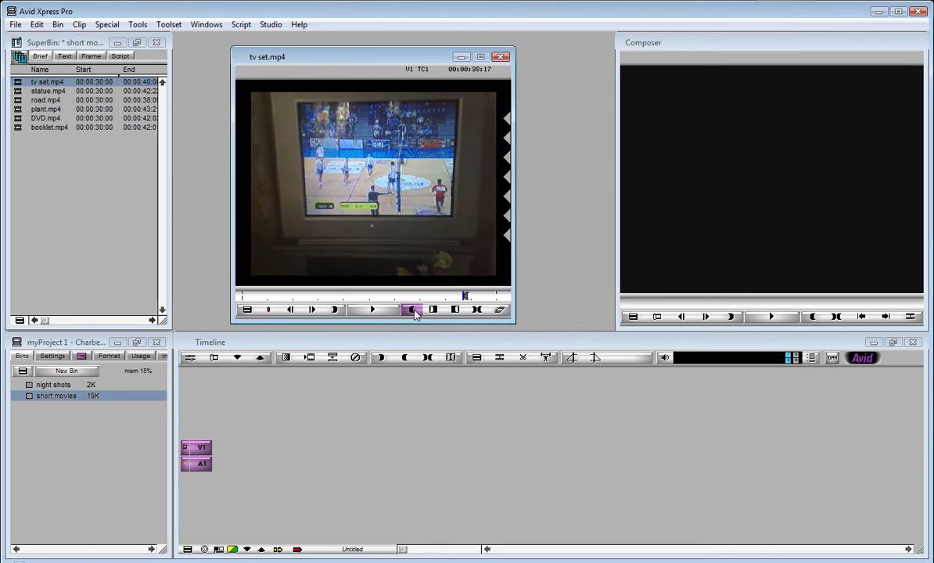
{"action": "left_click_drag", "start_coordinate": [472, 302], "coordinate": [339, 300]}
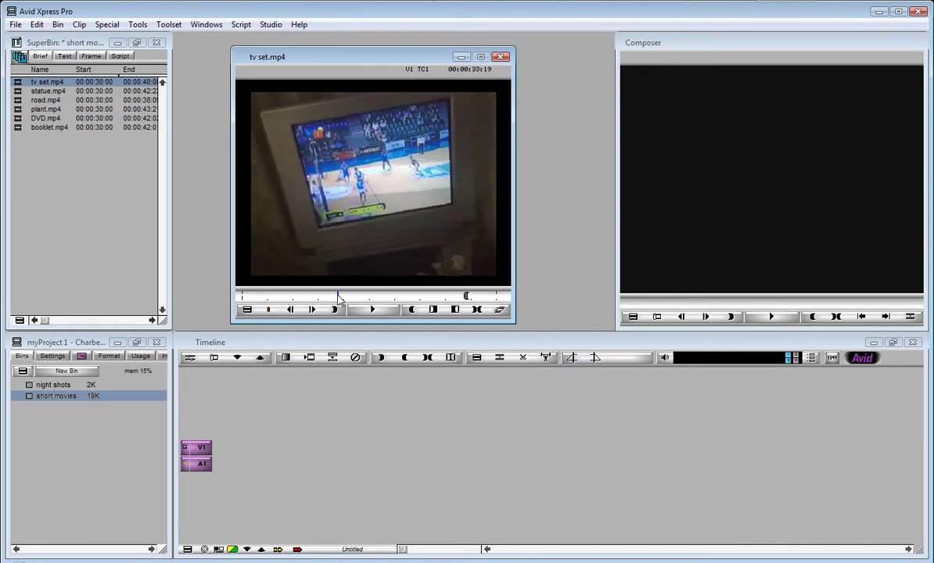
{"action": "left_click", "coordinate": [334, 309]}
{"action": "left_click_drag", "start_coordinate": [337, 300], "coordinate": [484, 300]}
{"action": "key", "text": "o"}
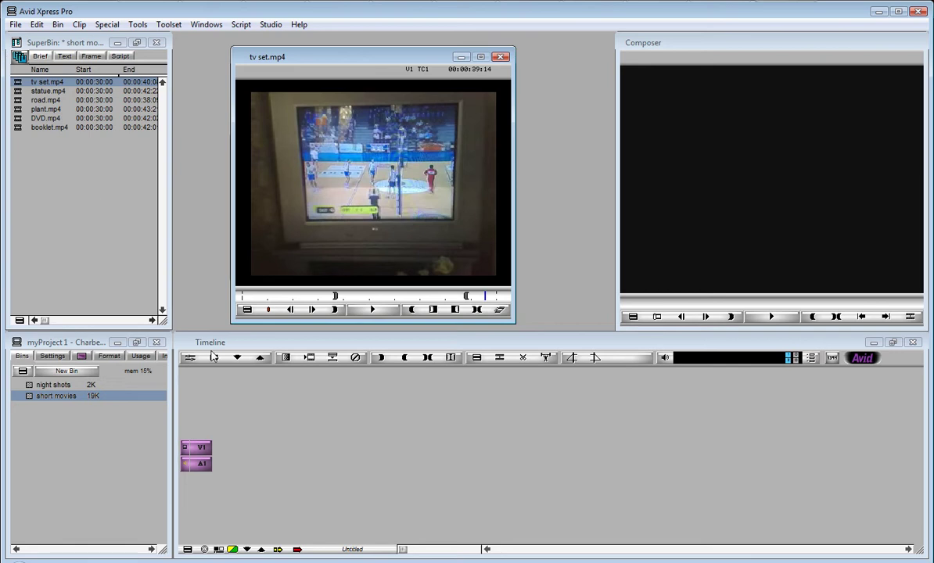
{"action": "left_click", "coordinate": [279, 349]}
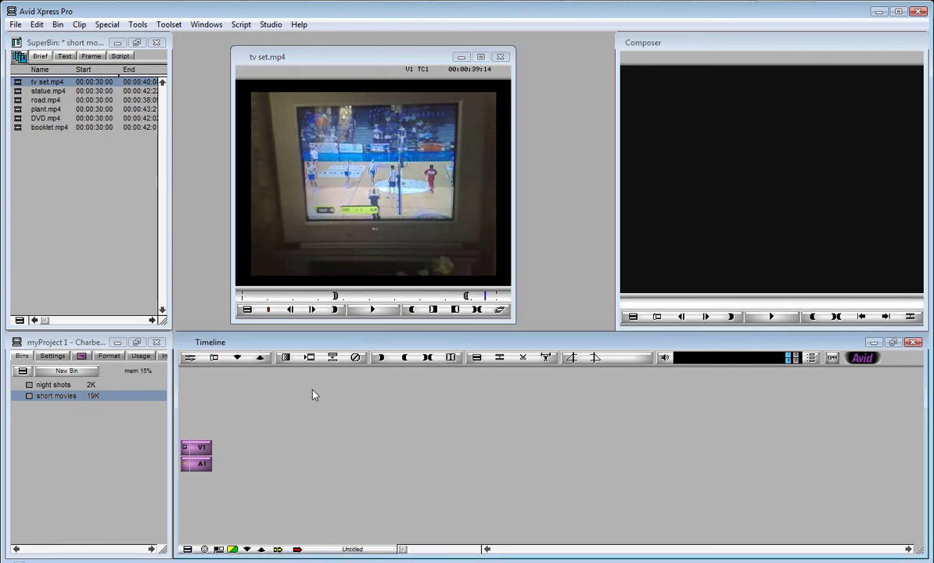
Bring the source monitor and Composer windows into place, and edit the marked portion of tv set.mp4 into the empty timeline
{"action": "left_click_drag", "start_coordinate": [327, 57], "coordinate": [306, 53]}
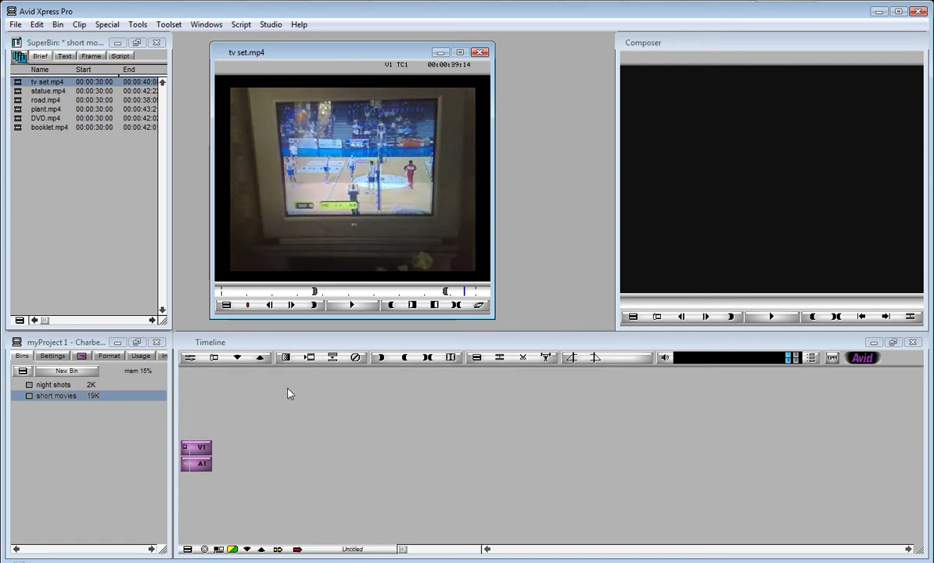
{"action": "left_click_drag", "start_coordinate": [680, 44], "coordinate": [611, 43]}
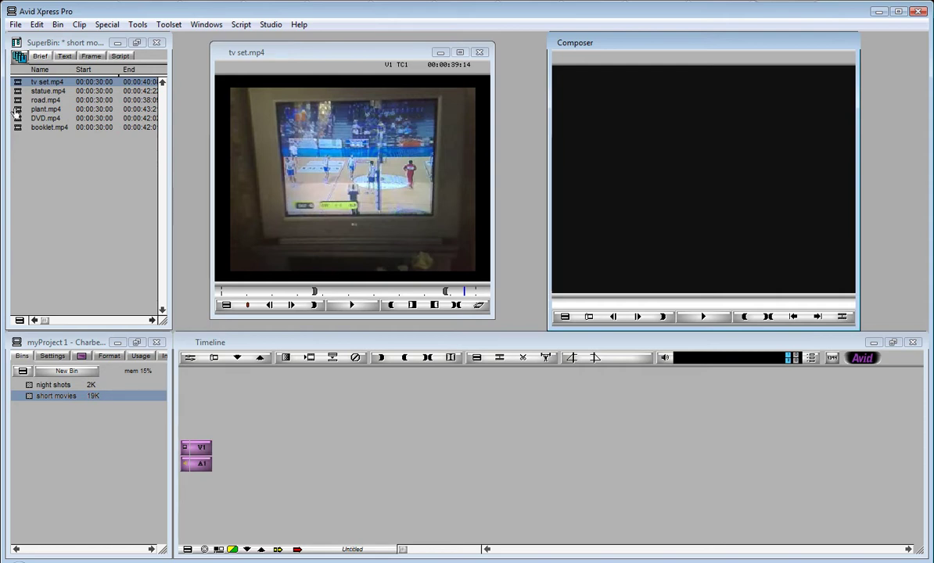
{"action": "left_click_drag", "start_coordinate": [25, 83], "coordinate": [253, 446]}
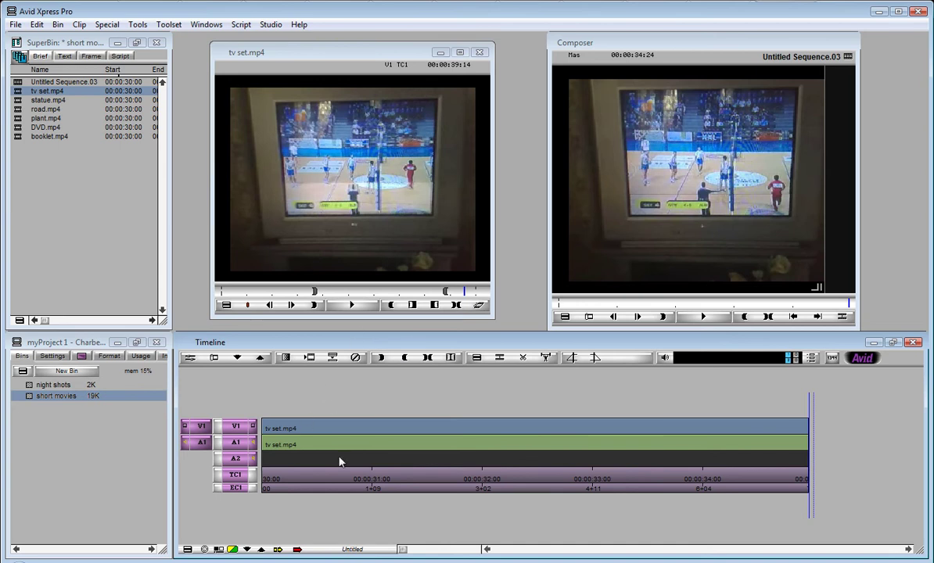
Scrub the sequence back to its first frame and compare it with the source clip at 00:00:31:00
{"action": "left_click_drag", "start_coordinate": [269, 479], "coordinate": [717, 481]}
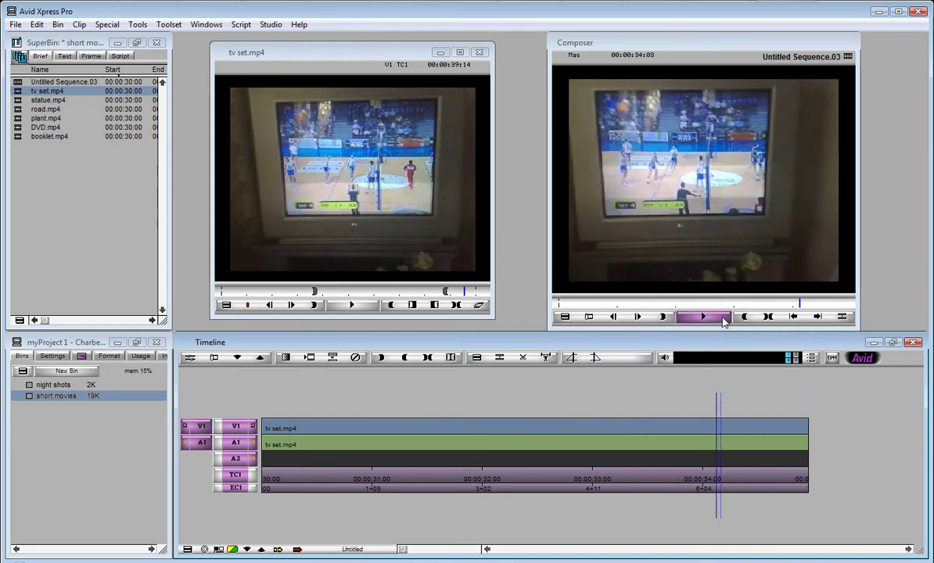
{"action": "left_click", "coordinate": [714, 488]}
{"action": "left_click_drag", "start_coordinate": [714, 488], "coordinate": [260, 509]}
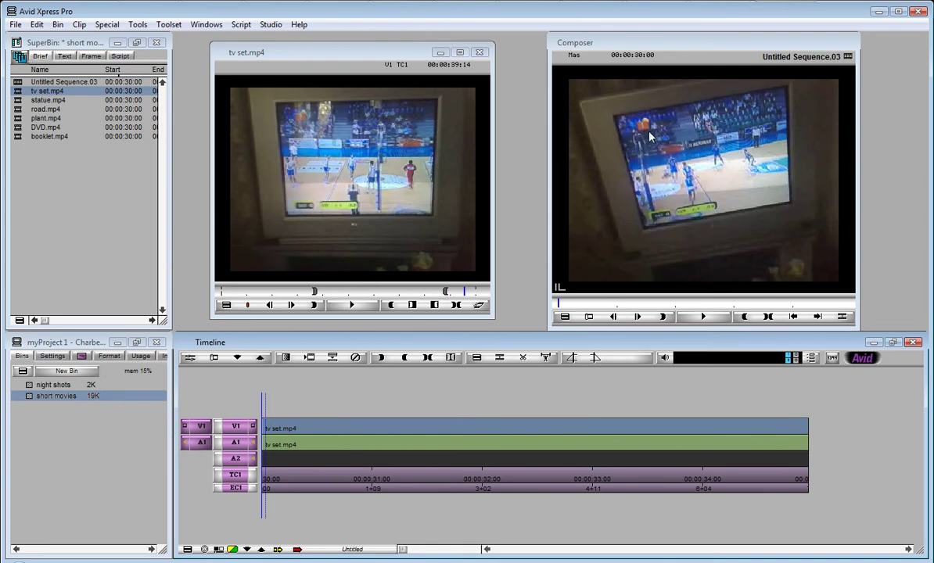
{"action": "mouse_move", "coordinate": [264, 489]}
{"action": "left_mouse_down"}
{"action": "mouse_move", "coordinate": [355, 494]}
{"action": "mouse_move", "coordinate": [263, 493]}
{"action": "left_mouse_up"}
{"action": "left_click_drag", "start_coordinate": [270, 291], "coordinate": [252, 291]}
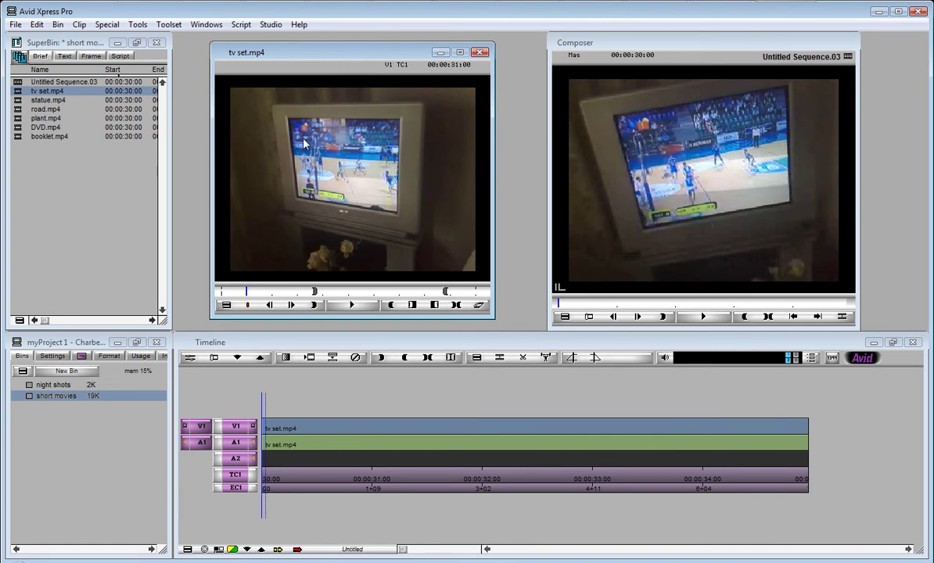
Review the first second of the sequence in the Composer, returning the position indicator to the sequence's start
{"action": "left_click", "coordinate": [286, 480]}
{"action": "left_click_drag", "start_coordinate": [287, 480], "coordinate": [236, 487]}
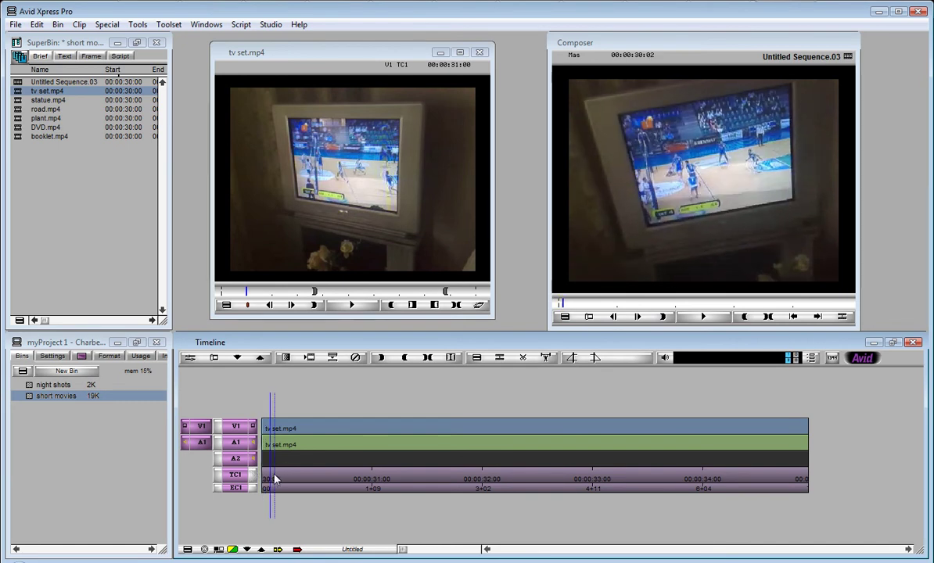
{"action": "left_click_drag", "start_coordinate": [263, 477], "coordinate": [344, 475]}
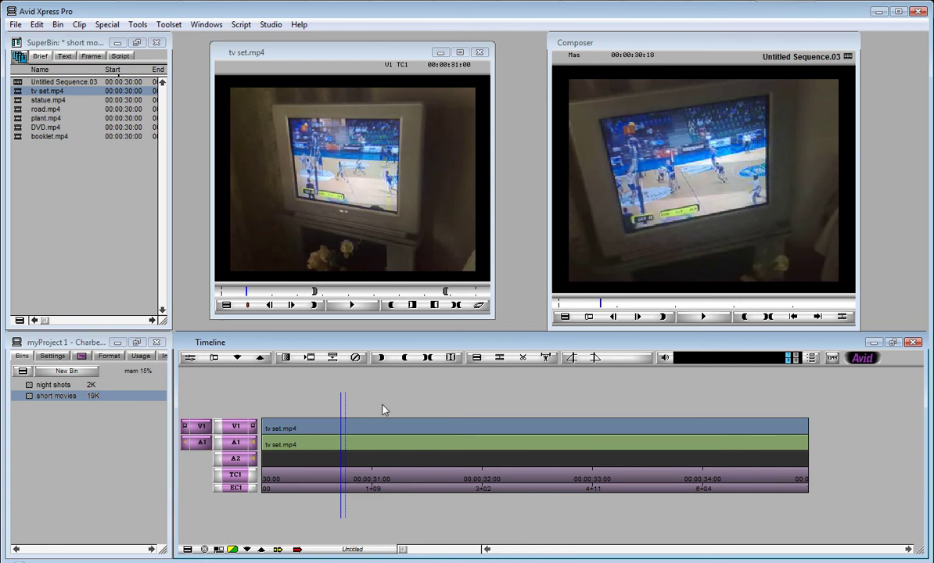
{"action": "left_click_drag", "start_coordinate": [349, 482], "coordinate": [251, 482]}
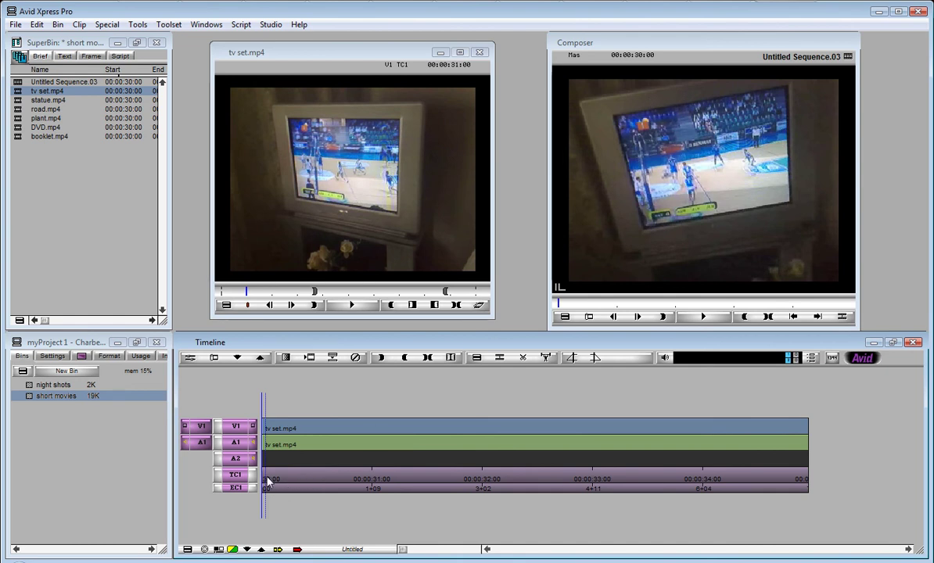
{"action": "left_click_drag", "start_coordinate": [265, 482], "coordinate": [356, 481]}
{"action": "left_click_drag", "start_coordinate": [652, 42], "coordinate": [644, 42]}
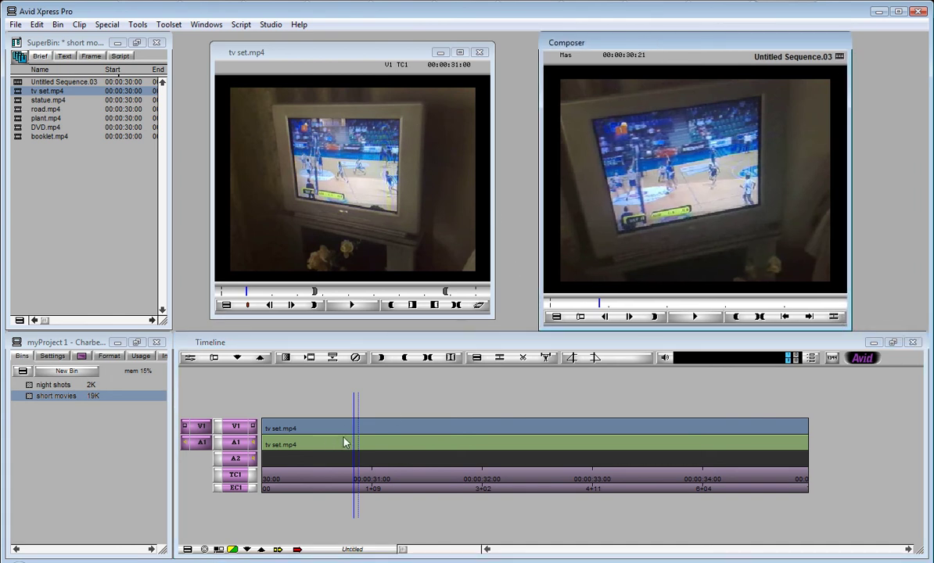
{"action": "left_click_drag", "start_coordinate": [357, 431], "coordinate": [243, 428]}
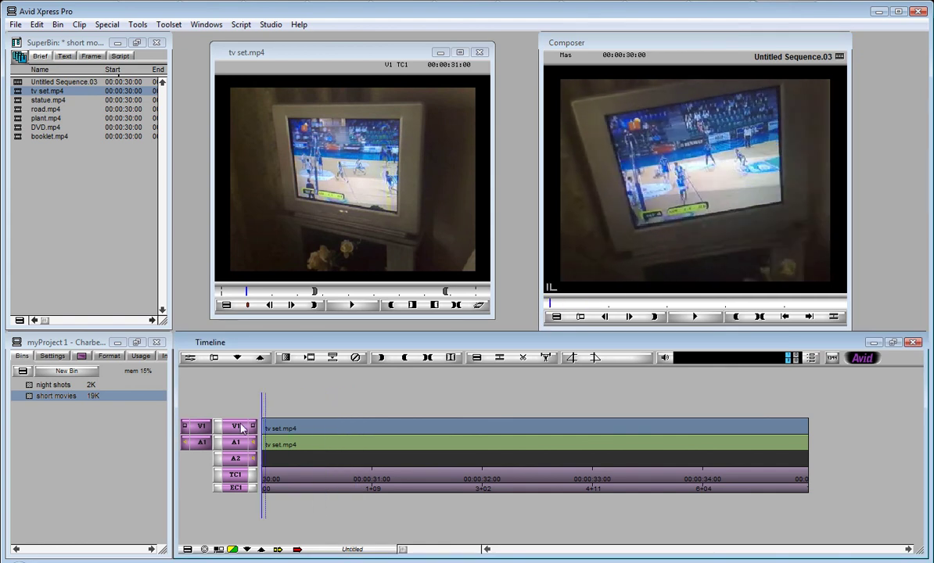